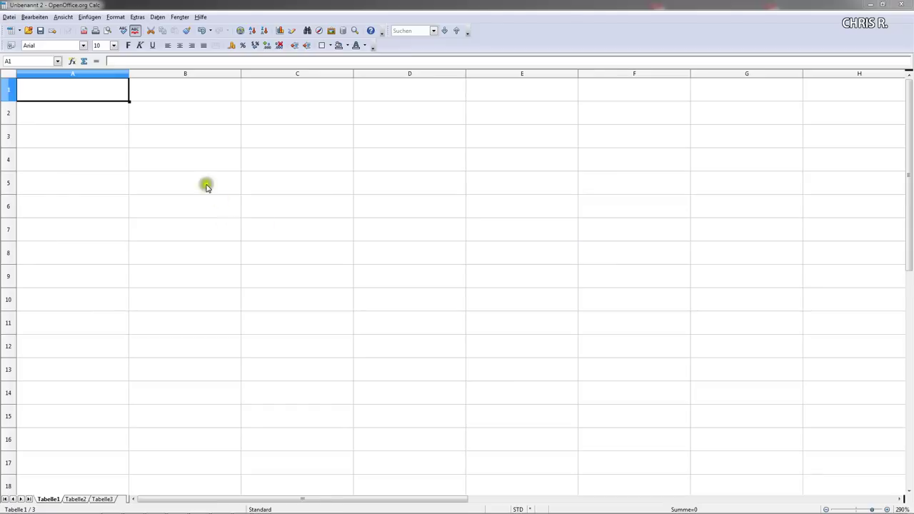
# Enter 99 in cell B2 and move across to C2
pyautogui.click(179, 115)
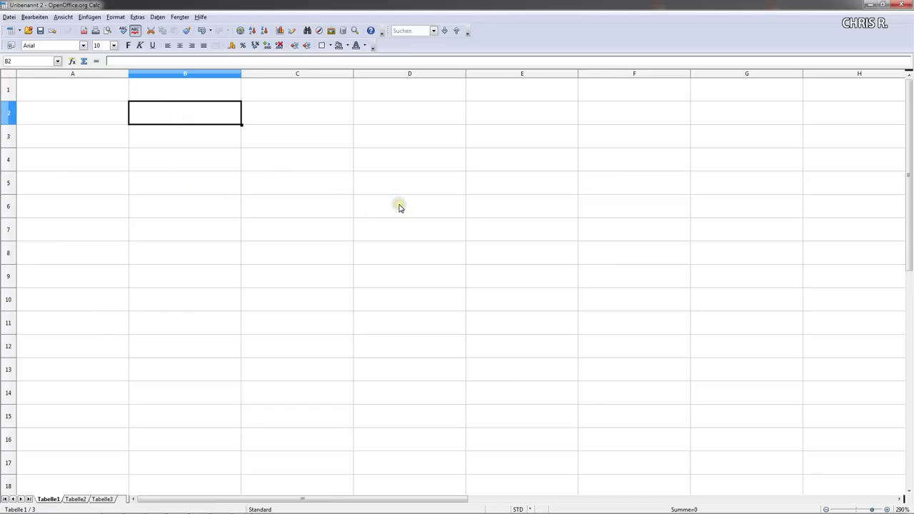
pyautogui.write('99')
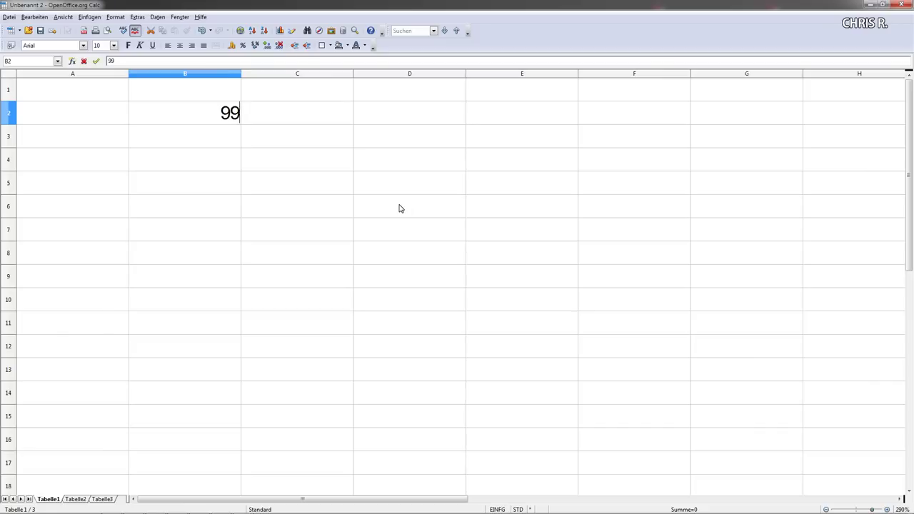
pyautogui.press('Tab')
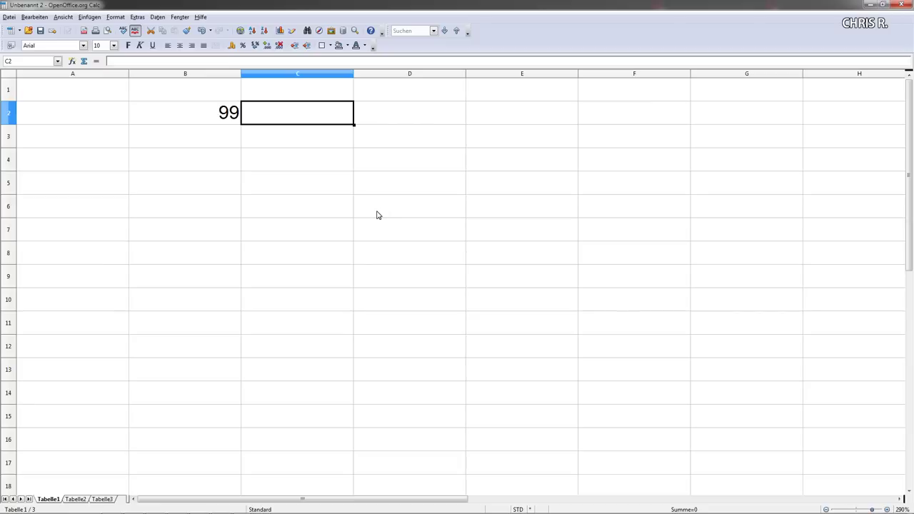
# In C2, start the formula =wenn(B2<100; with B2 picked as a cell reference
pyautogui.write('=')
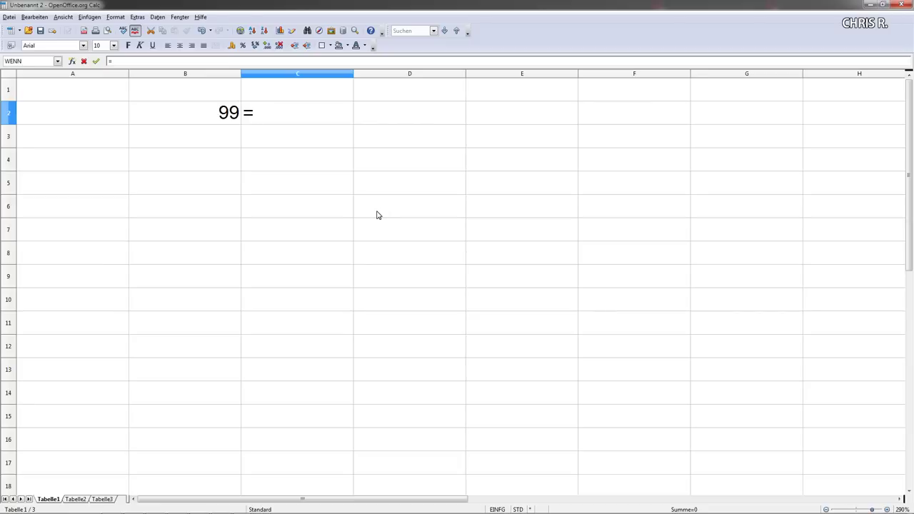
pyautogui.write('wenn')
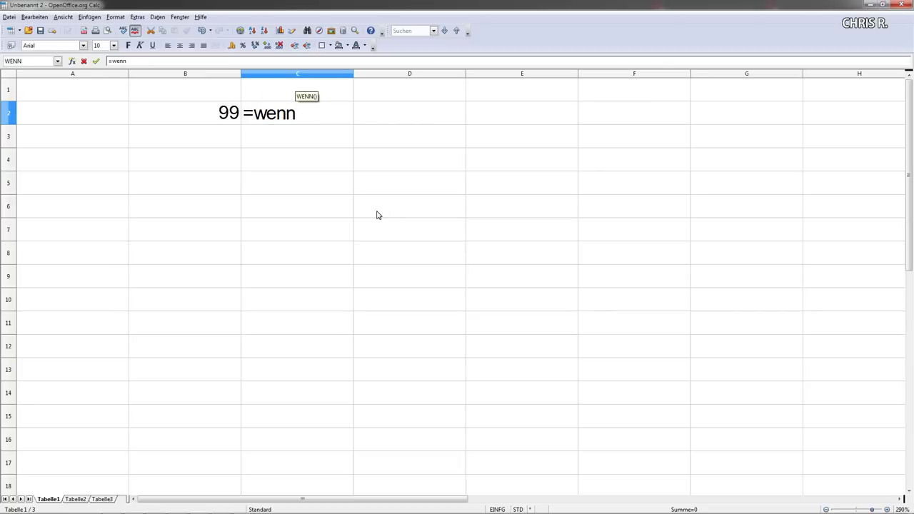
pyautogui.write('(')
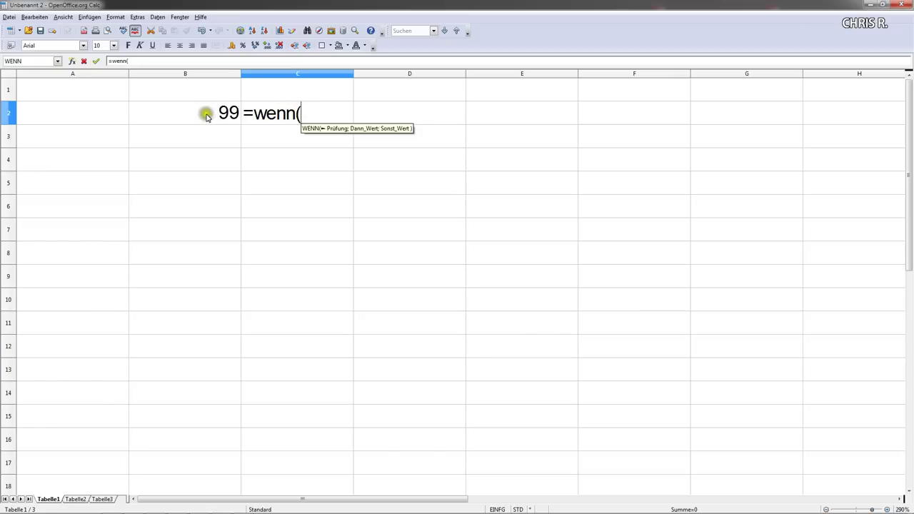
pyautogui.click(205, 113)
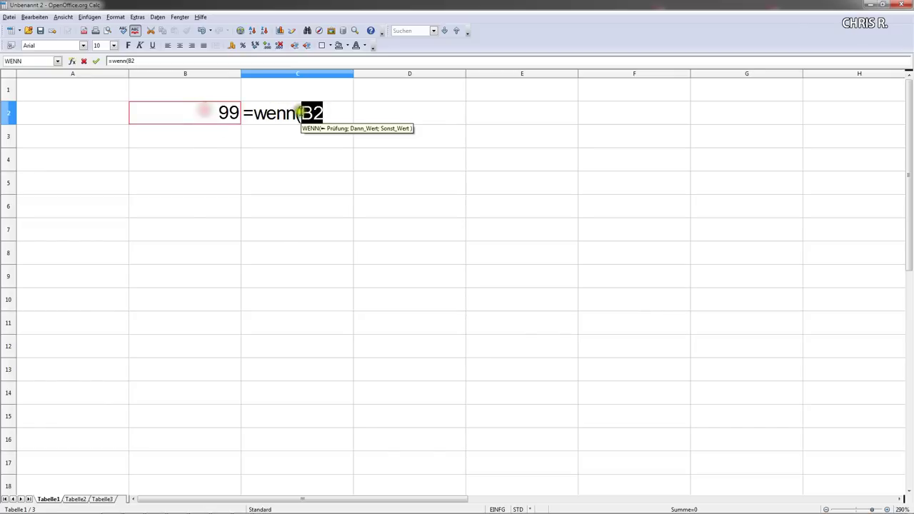
pyautogui.click(325, 112)
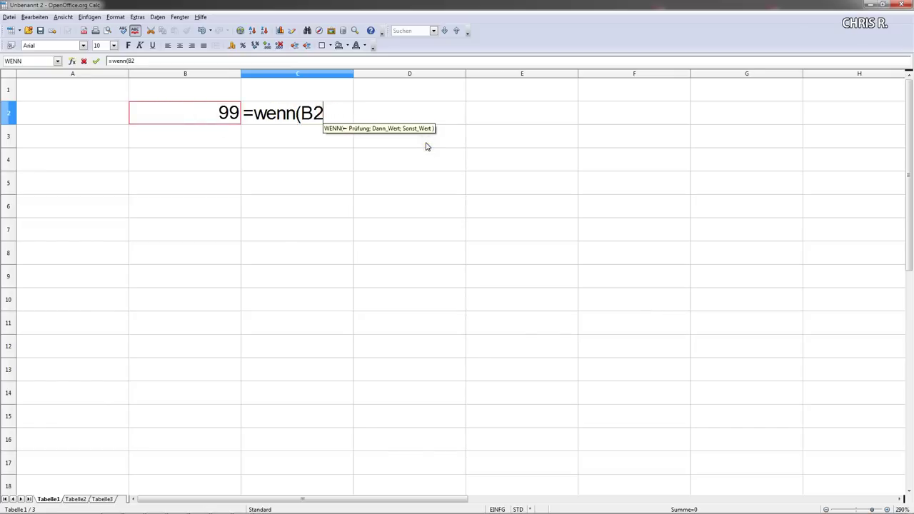
pyautogui.write('<1')
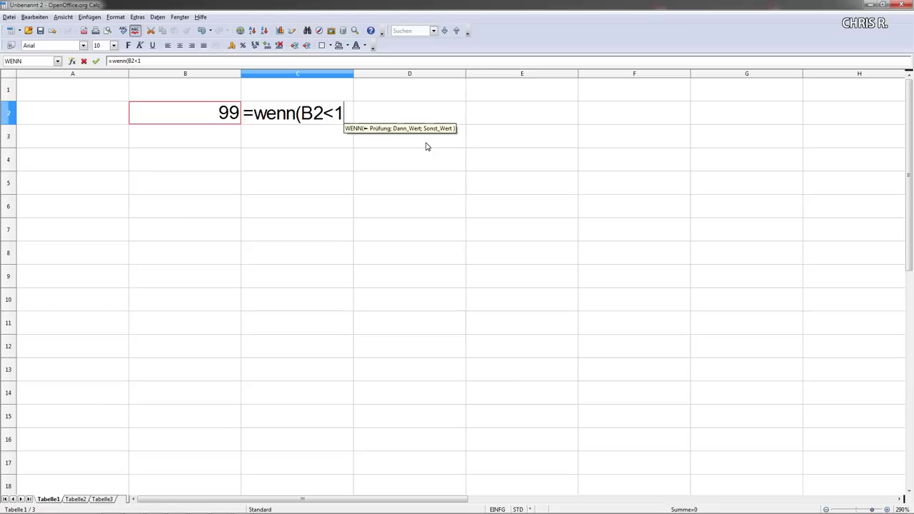
pyautogui.write('00')
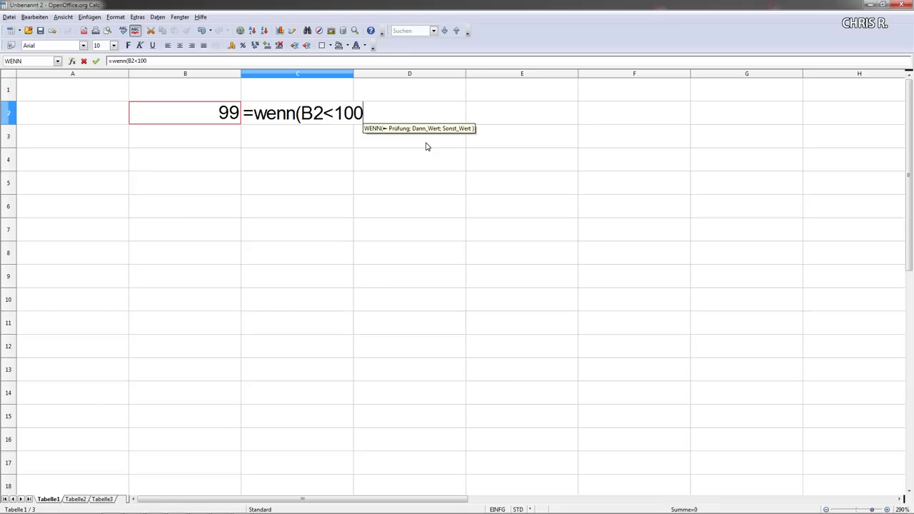
pyautogui.write(';')
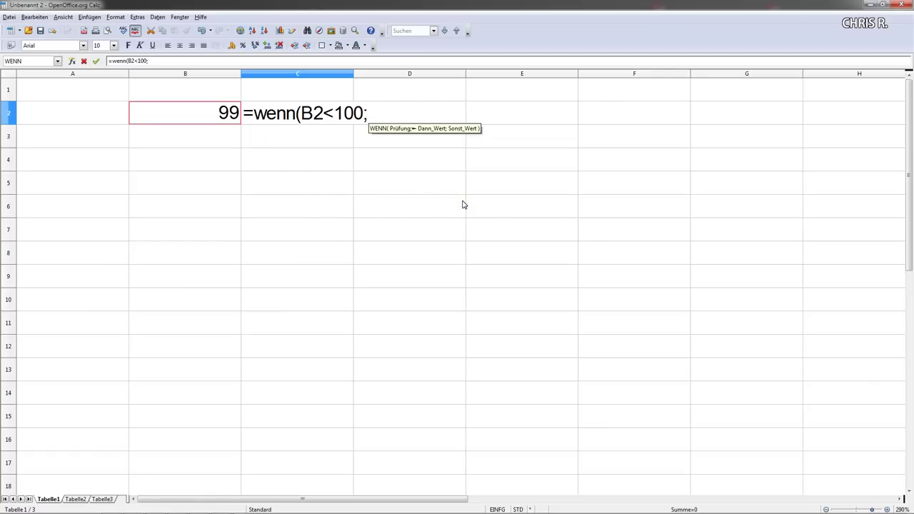
# Finish the C2 formula with "zu klein";"zu groß") and commit it, showing "zu klein"
pyautogui.write('"')
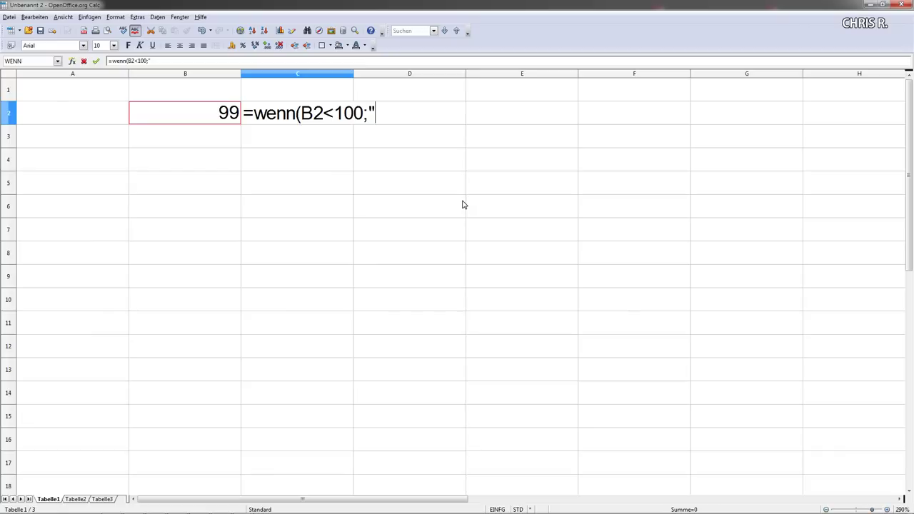
pyautogui.write('zu klein')
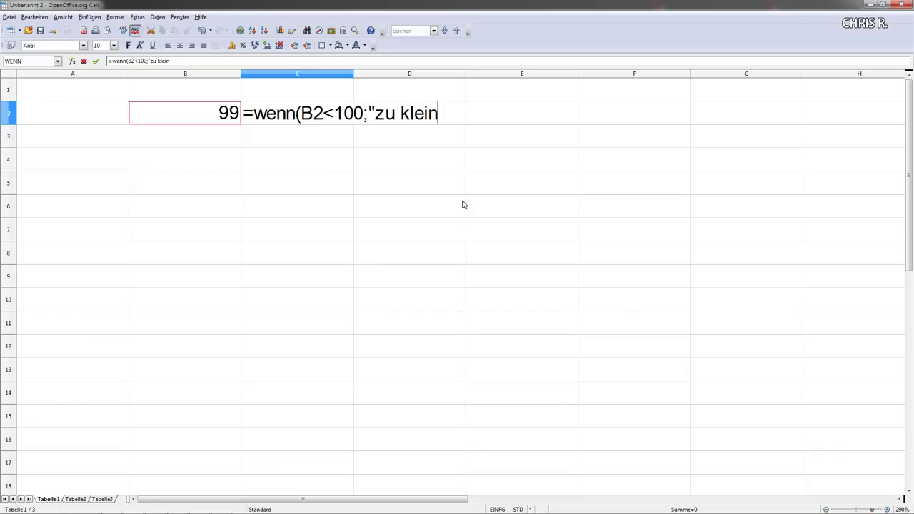
pyautogui.write('"')
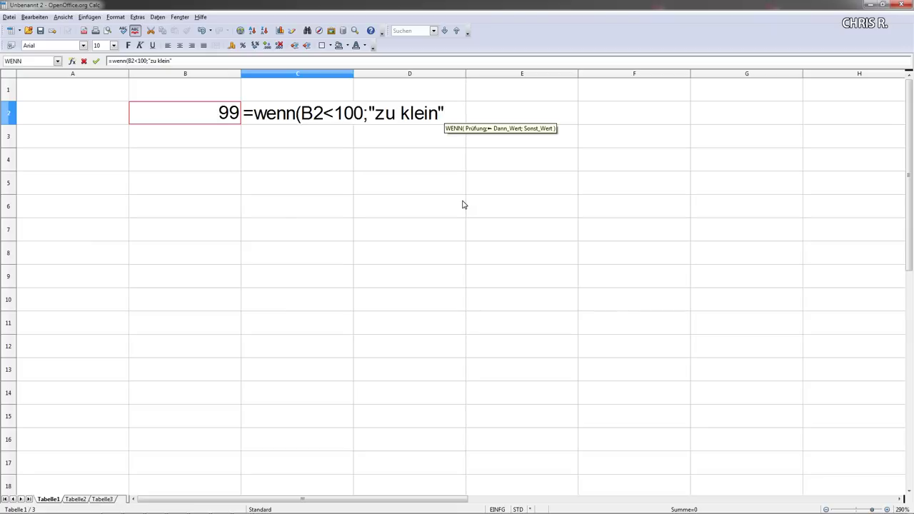
pyautogui.write(';')
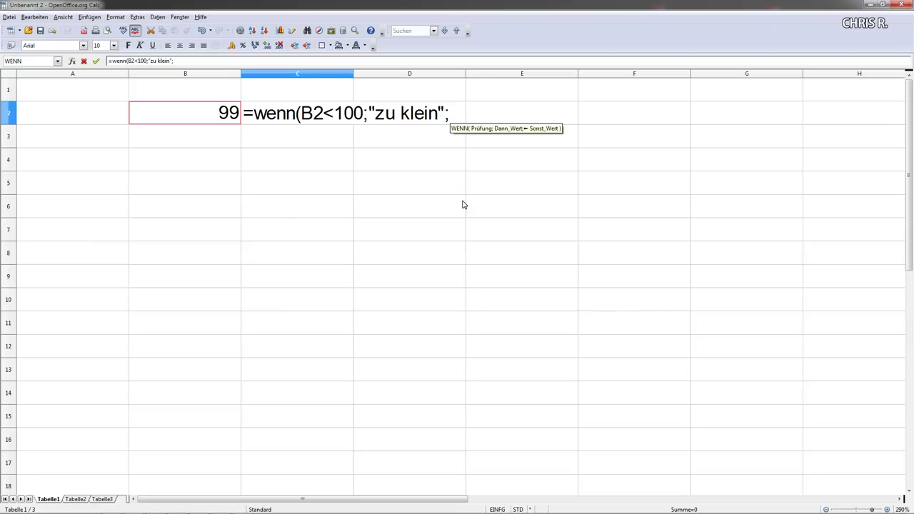
pyautogui.write('"')
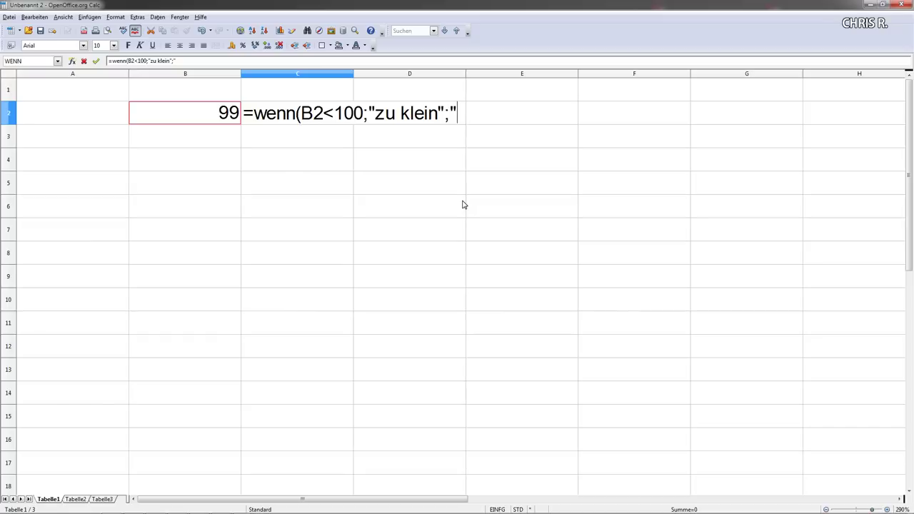
pyautogui.write('zu gro')
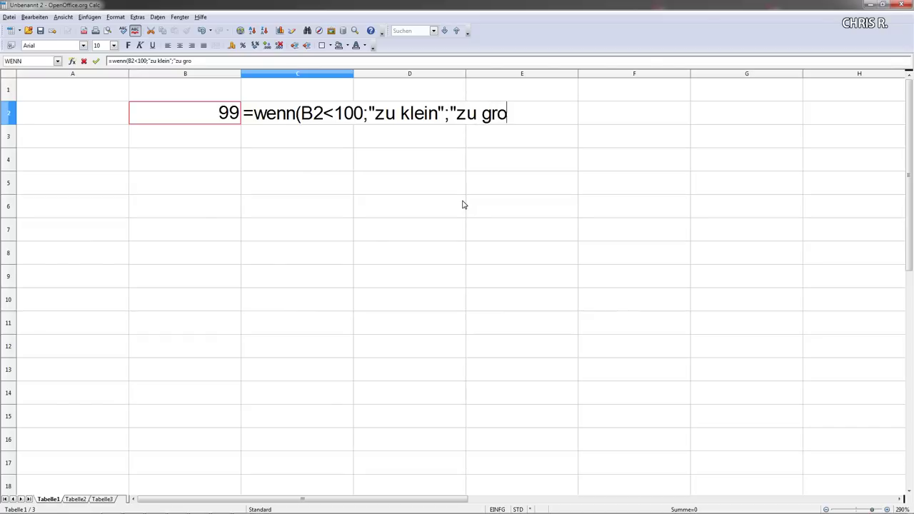
pyautogui.write('ß')
pyautogui.write('"')
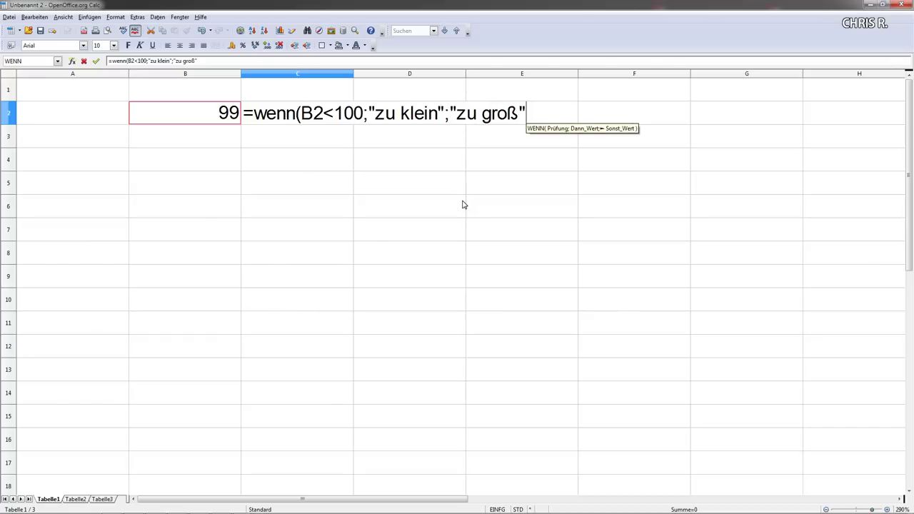
pyautogui.write(')')
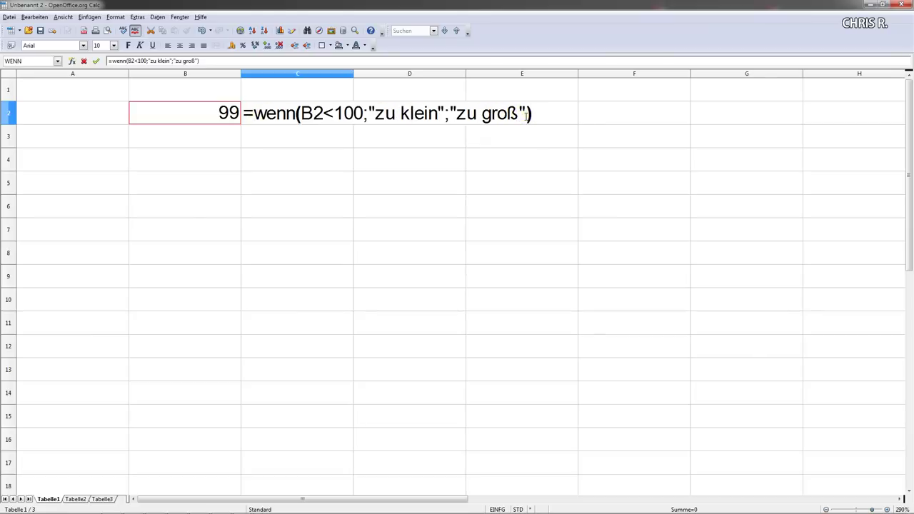
pyautogui.press('Return')
# Replace the 99 in B2 with 100
pyautogui.press('Up')
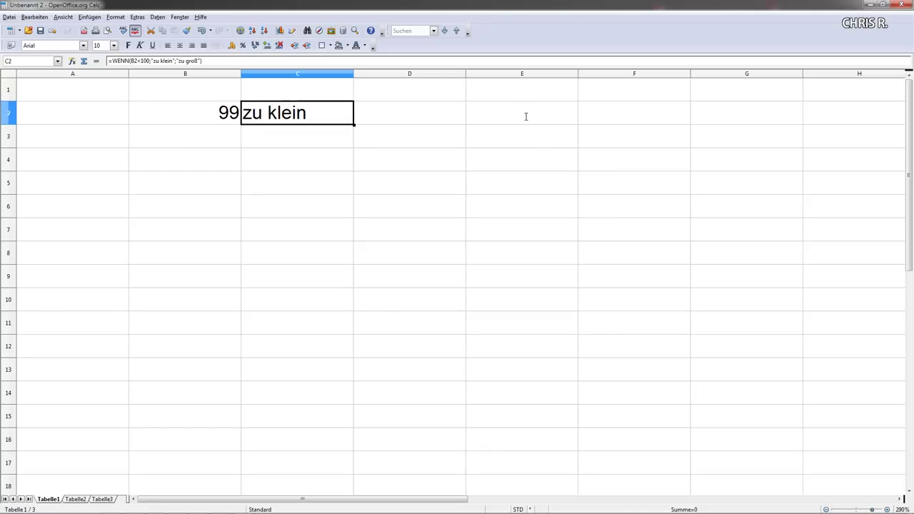
pyautogui.press('Left')
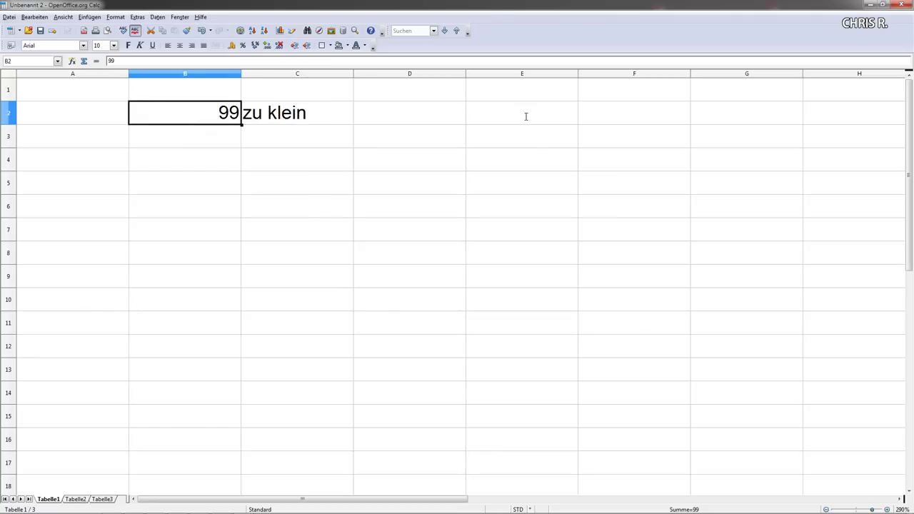
pyautogui.write('100')
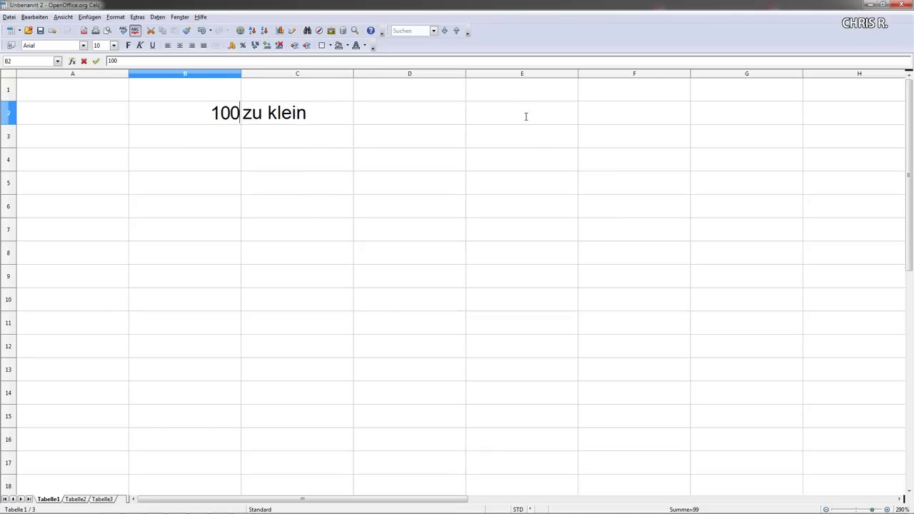
pyautogui.press('Return')
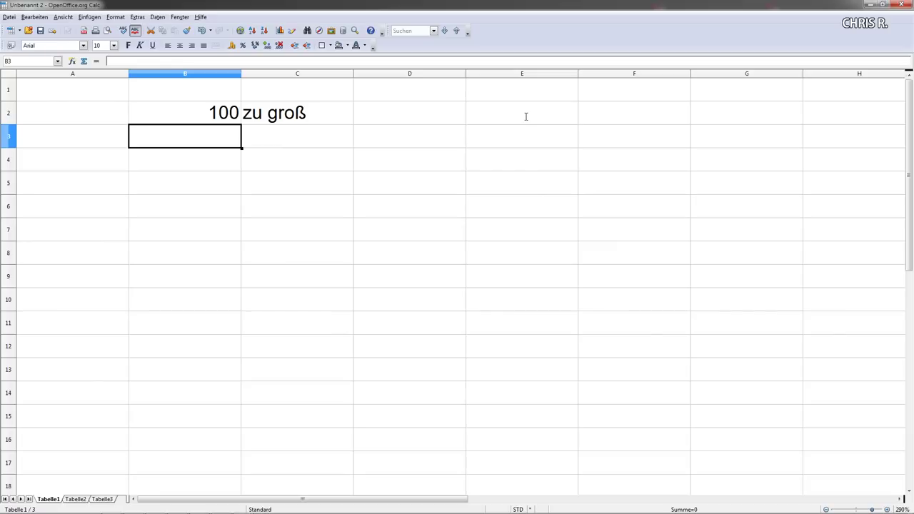
# Enter 23, 32323, 2332 and 232 into column B, leaving B4 empty
pyautogui.write('23')
pyautogui.press('Return')
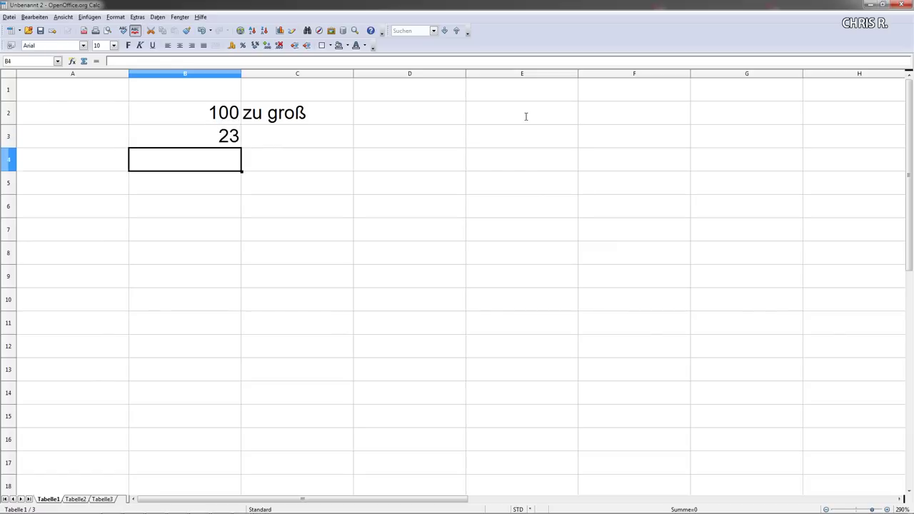
pyautogui.press('Return')
pyautogui.write('32323')
pyautogui.press('Return')
pyautogui.write('2332')
pyautogui.press('Return')
pyautogui.write('232')
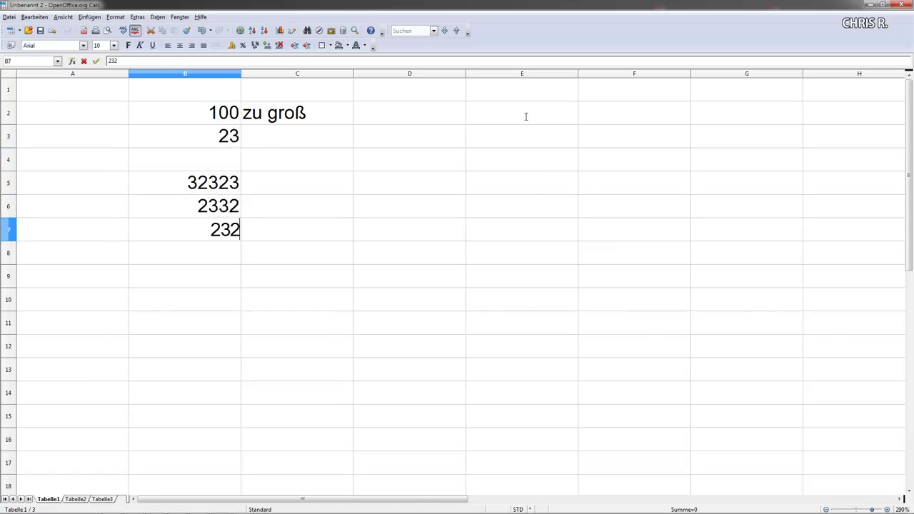
# Put 44 in the skipped B4, then enter 3333, 33 and 33333 into B8–B10
pyautogui.press('Up')
pyautogui.press('Up')
pyautogui.press('Up')
pyautogui.write('44')
pyautogui.press('Return')
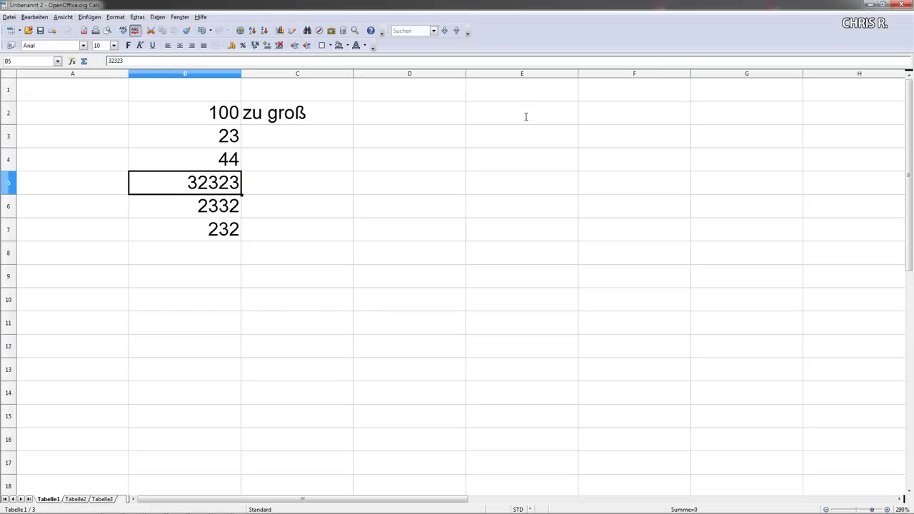
pyautogui.press('Down')
pyautogui.press('Down')
pyautogui.press('Down')
pyautogui.write('3333')
pyautogui.press('Return')
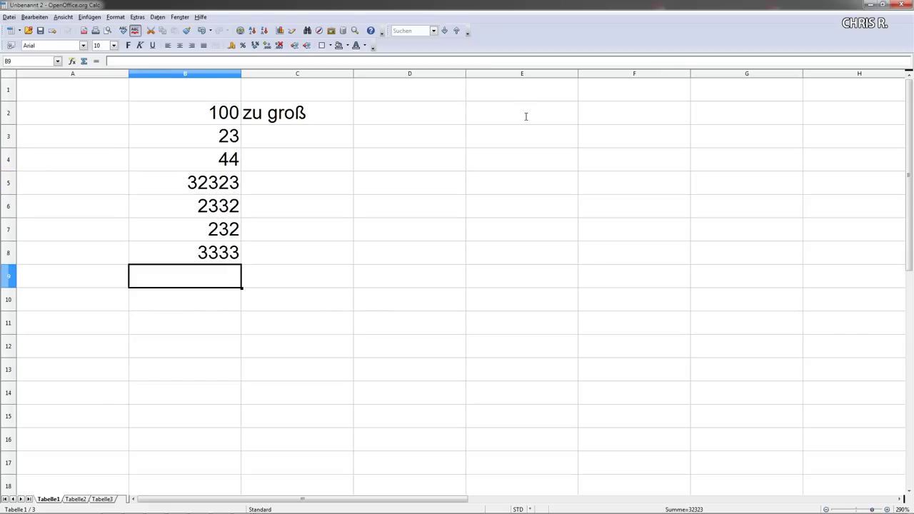
pyautogui.write('33')
pyautogui.press('Return')
pyautogui.write('33333')
pyautogui.press('Return')
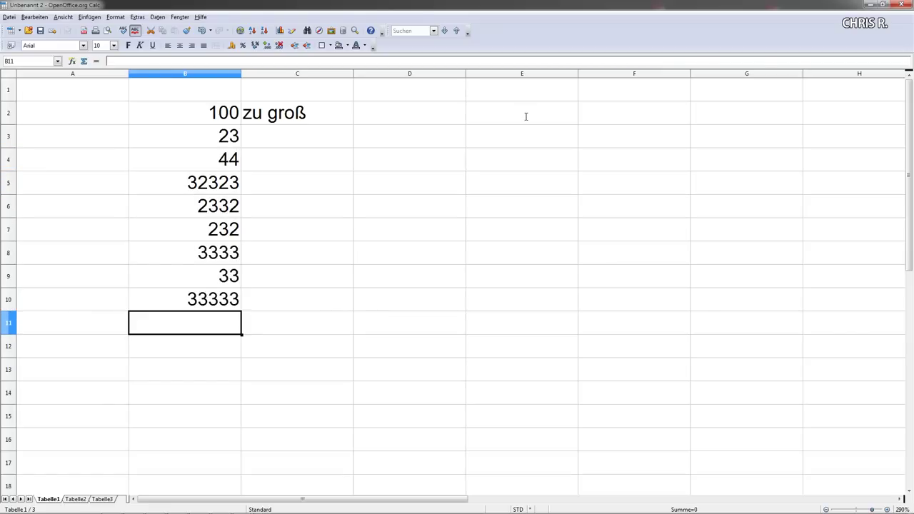
# Fill the C2 IF formula down to C10 and deselect the results
pyautogui.click(266, 113)
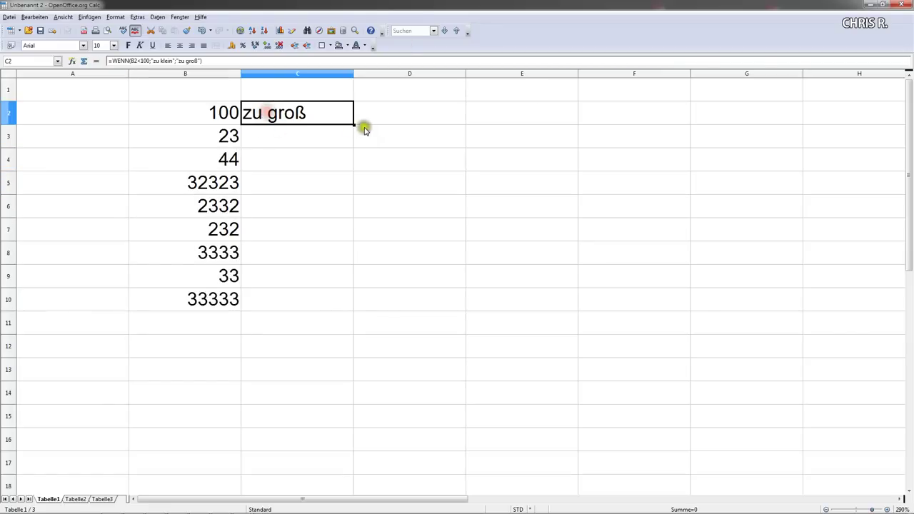
pyautogui.moveTo(353, 124); pyautogui.dragTo(352, 308)
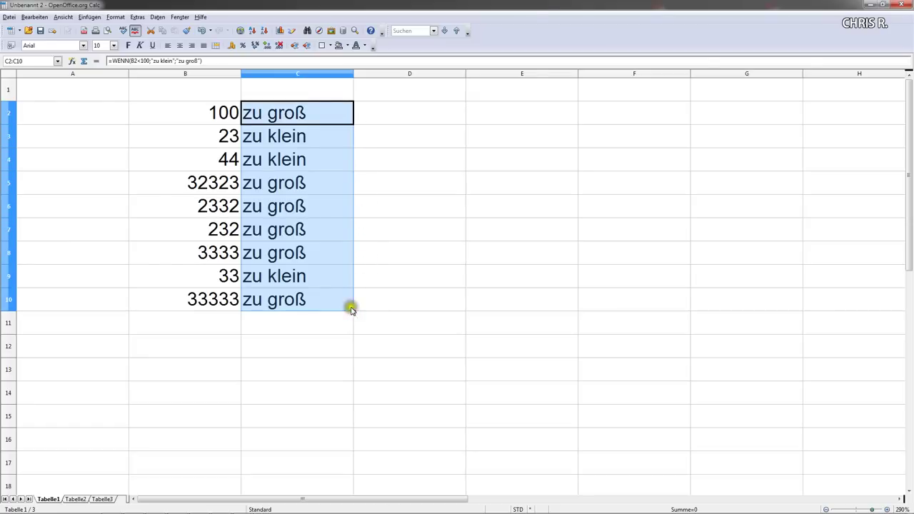
pyautogui.click(340, 365)
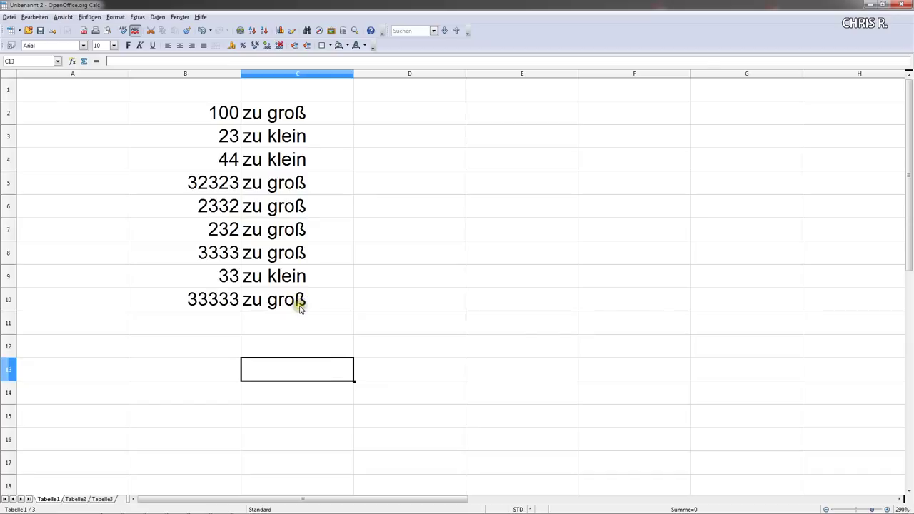
pyautogui.click(481, 98)
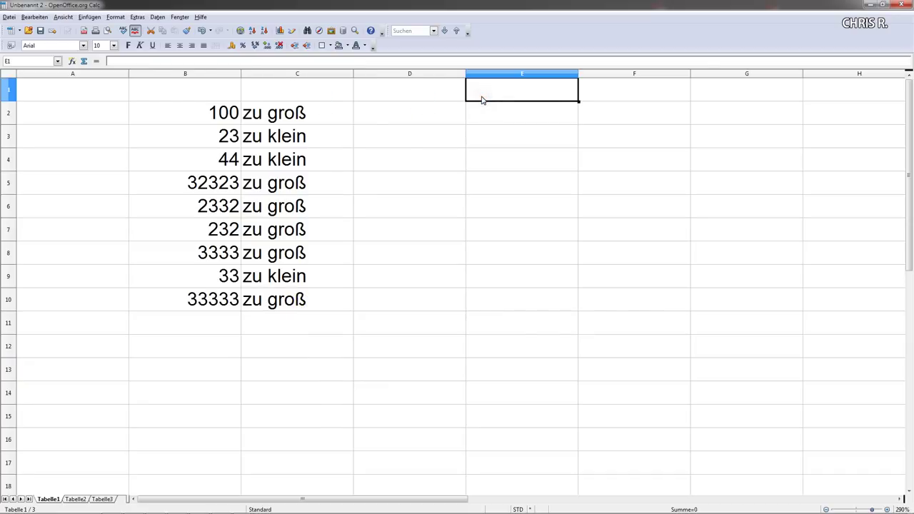